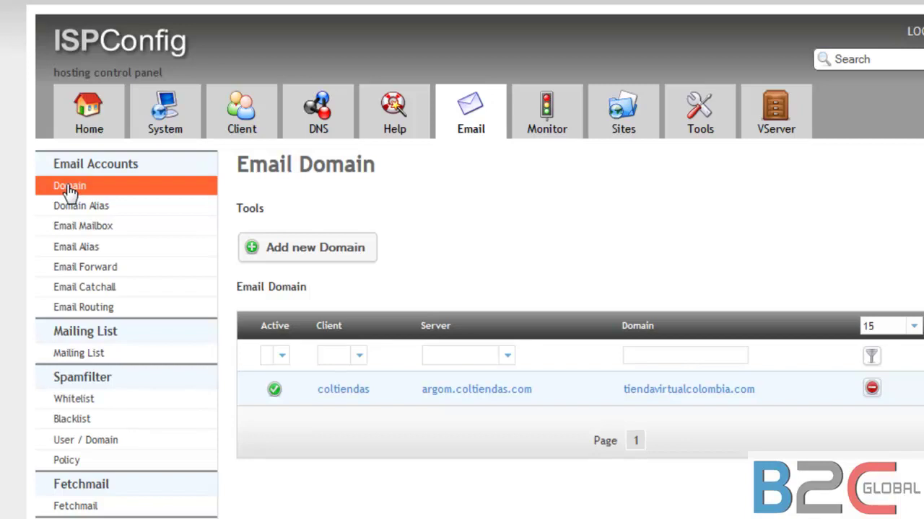
left_click(116, 228)
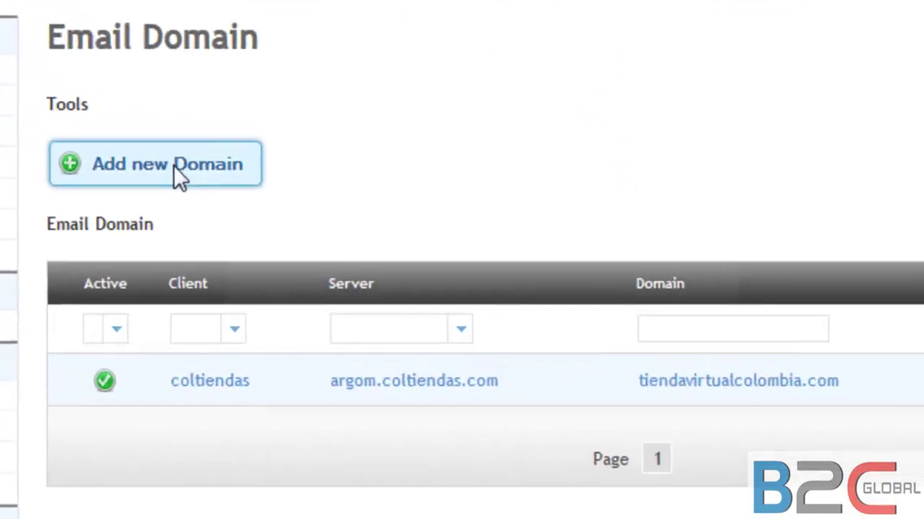
left_click(339, 248)
left_click(473, 170)
key("Down")
key("Tab")
type("midominio.com")
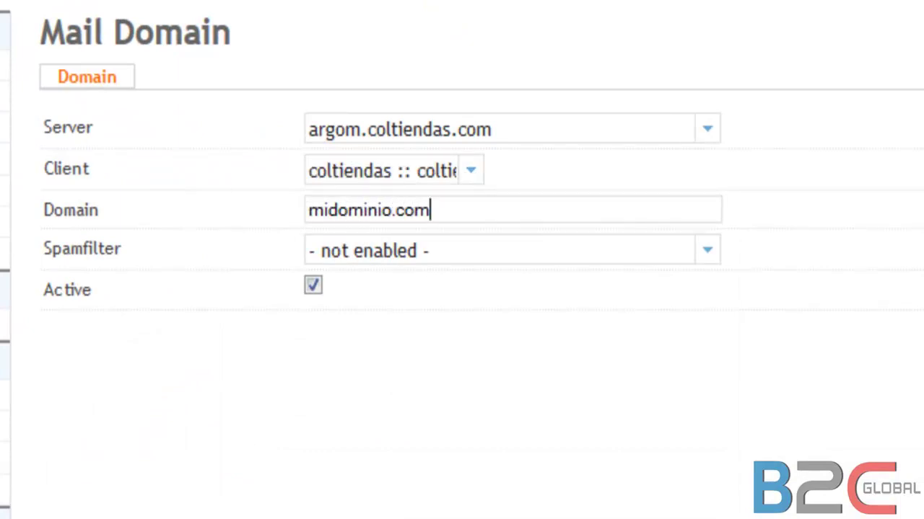
left_click(709, 254)
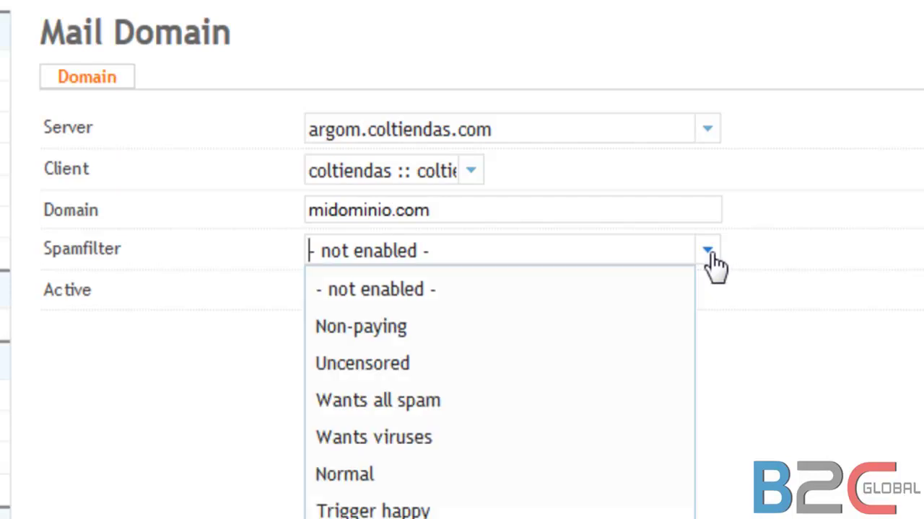
left_click(420, 478)
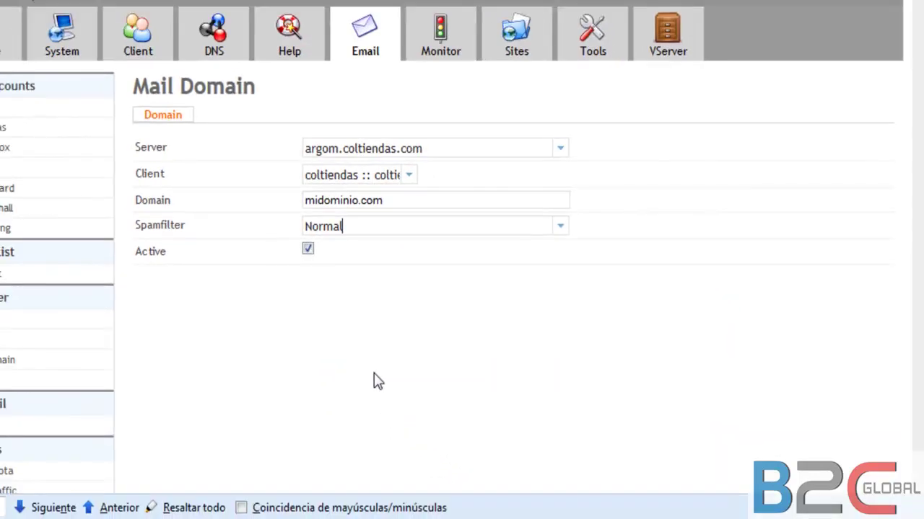
scroll(396, 433, "down", 3)
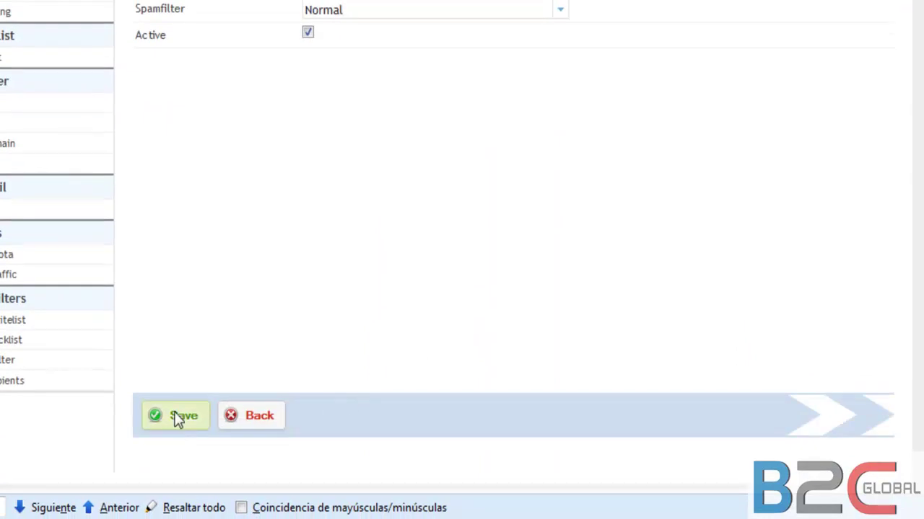
scroll(438, 234, "up", 3)
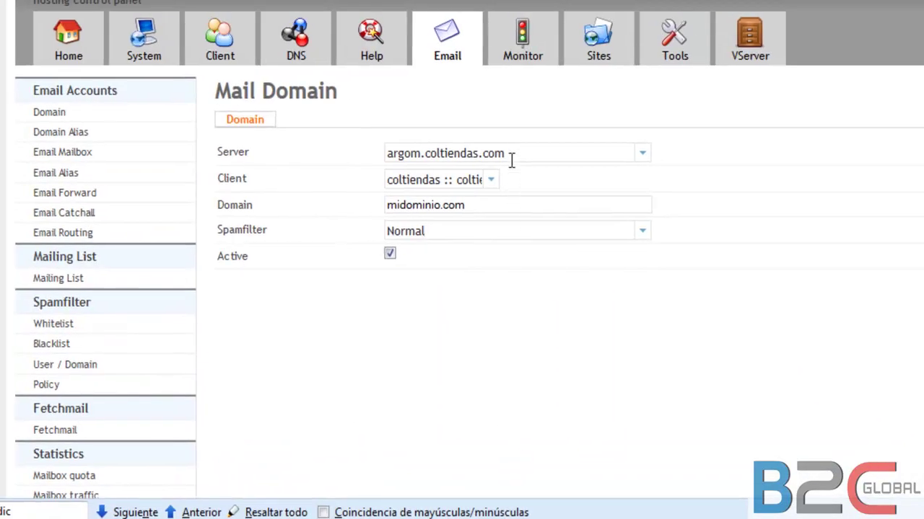
left_click_drag(488, 211, 325, 214)
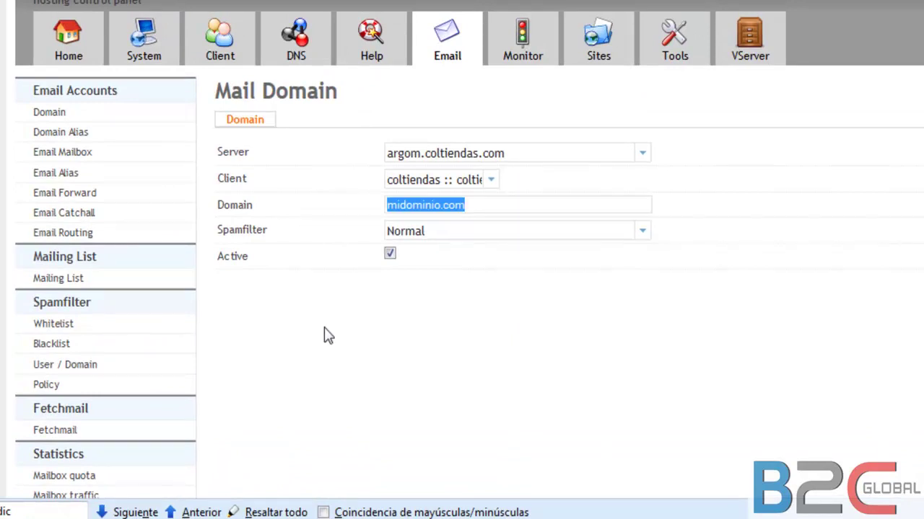
left_click(52, 115)
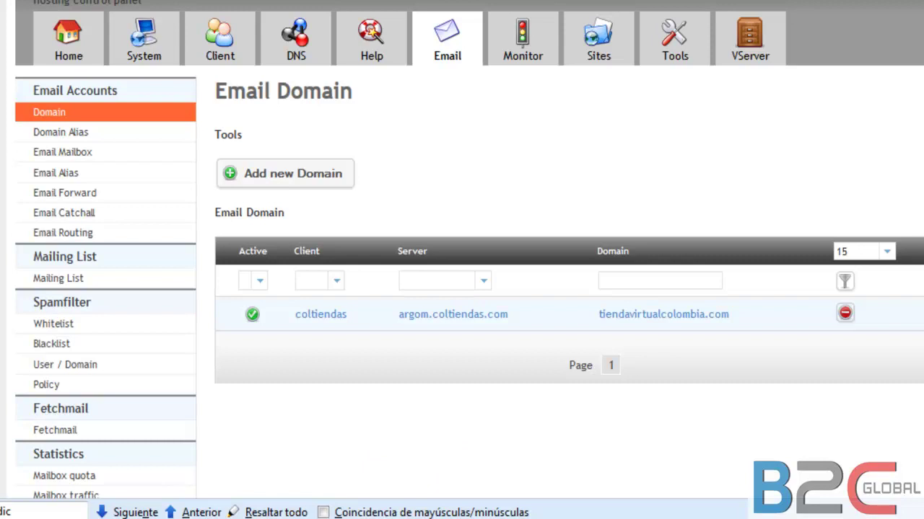
Step: Go to the Email Mailbox list and start a blank new mailbox form
left_click(124, 156)
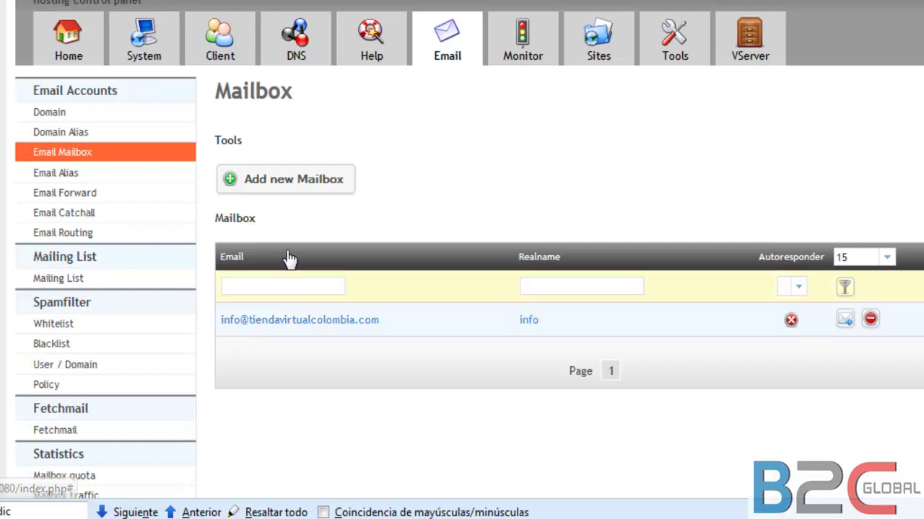
left_click(313, 186)
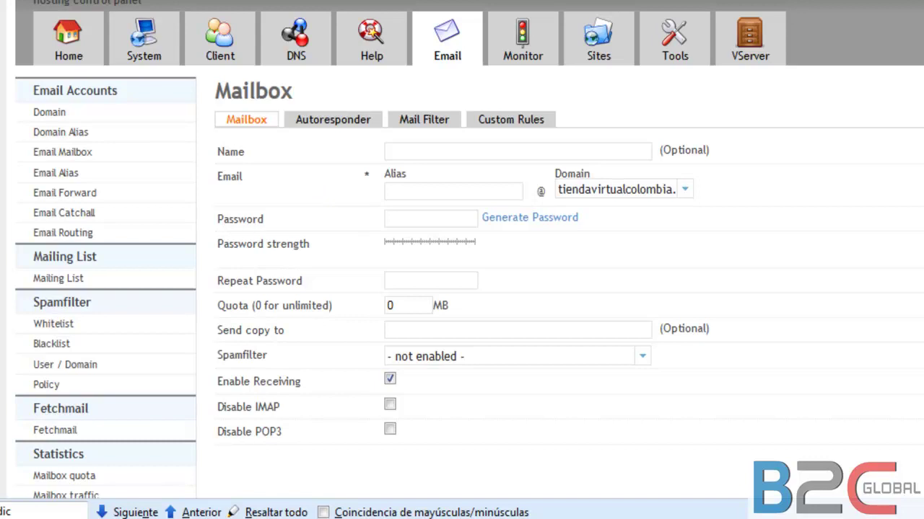
Step: Fill in the mailbox owner's full name and a matching alias for the email address
scroll(469, 260, "down", 1)
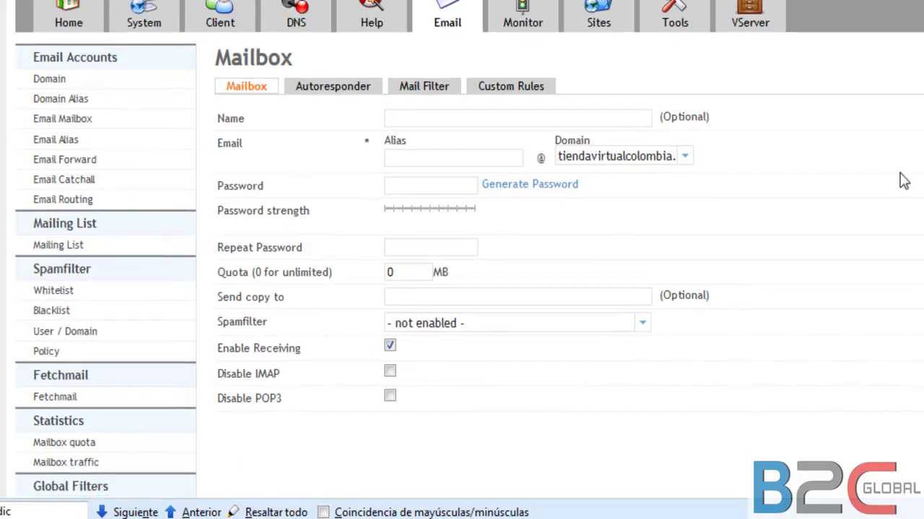
left_click(450, 113)
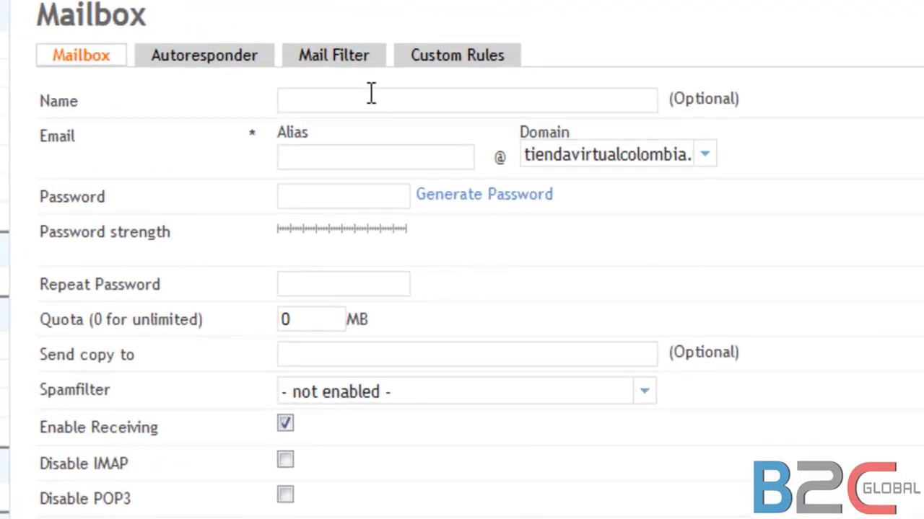
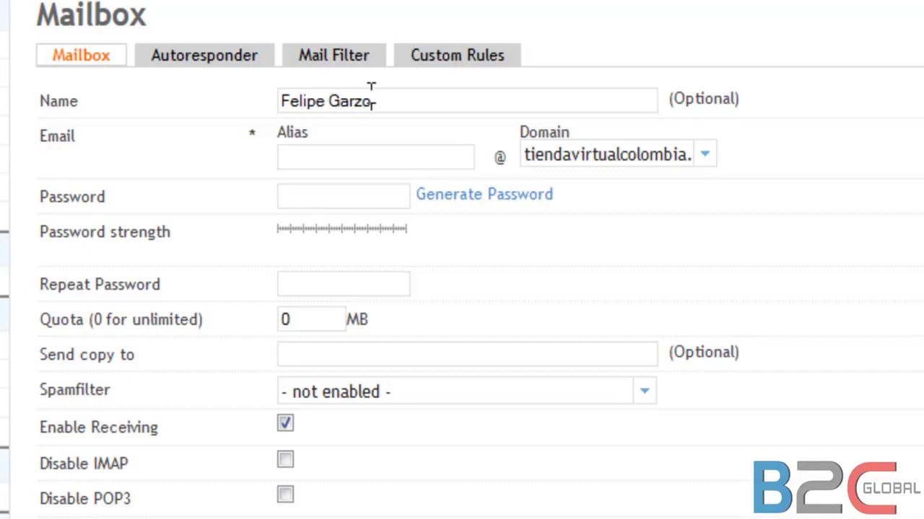
left_click(369, 152)
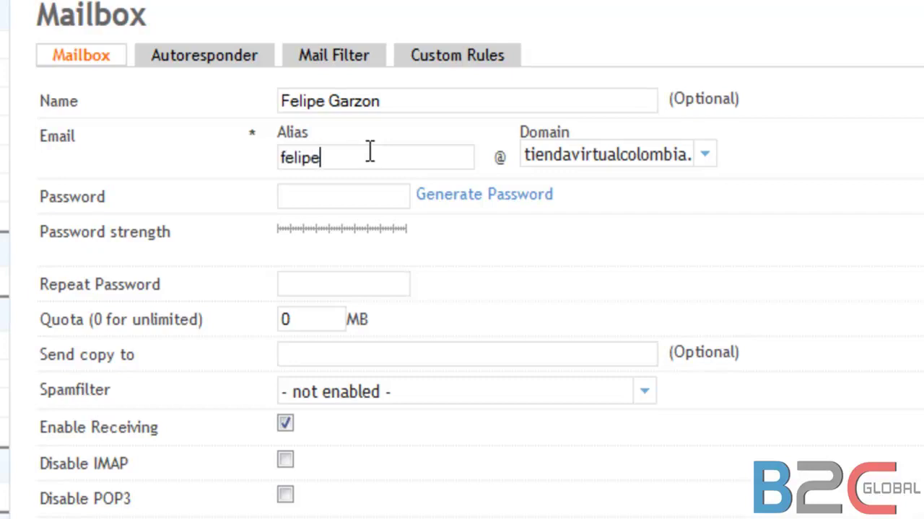
Step: Enter the mailbox password and repeat it to confirm the match
left_click(704, 156)
left_click(704, 156)
left_click(331, 193)
type("********")
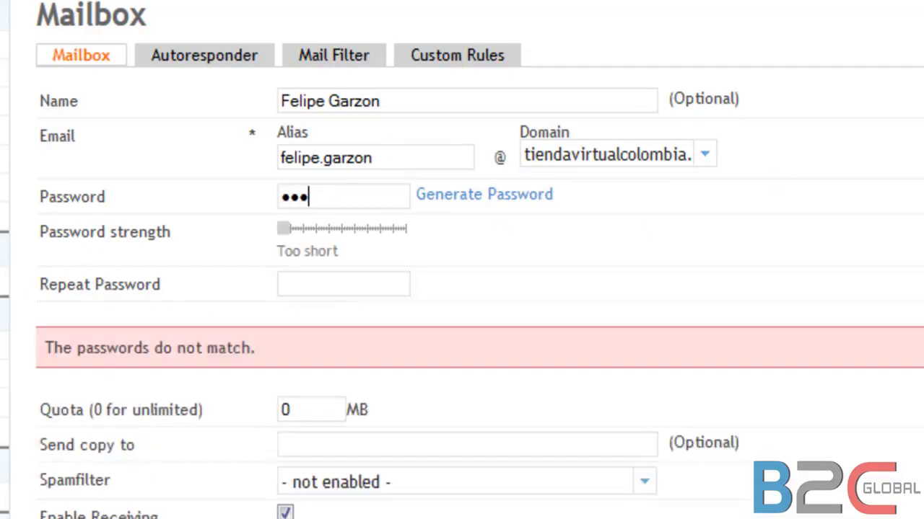
key("Tab")
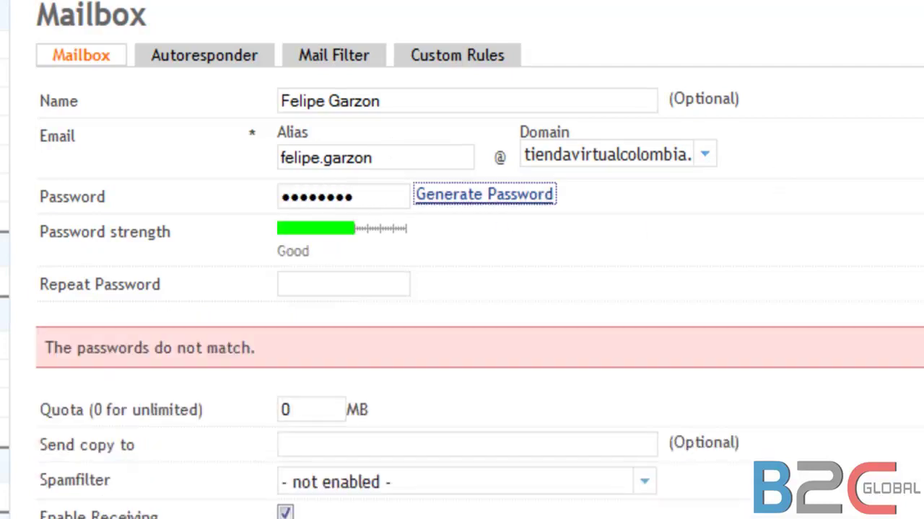
left_click(354, 285)
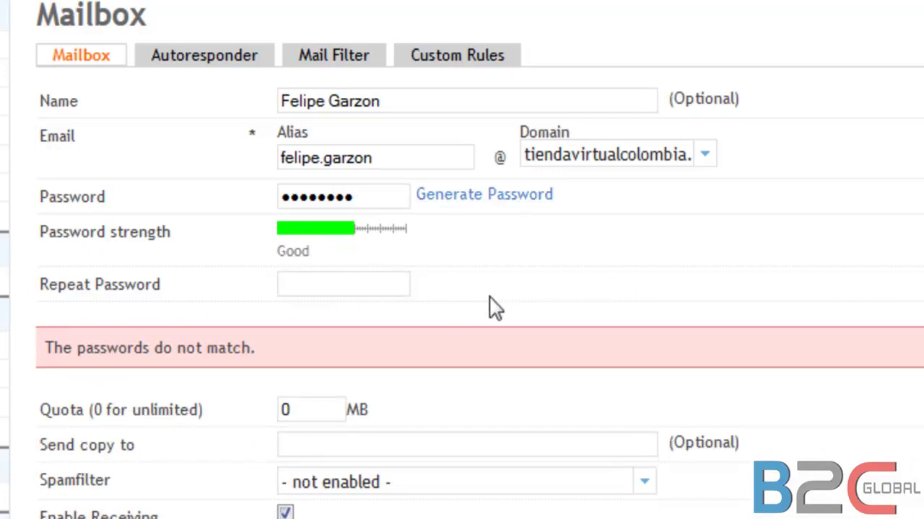
type("********")
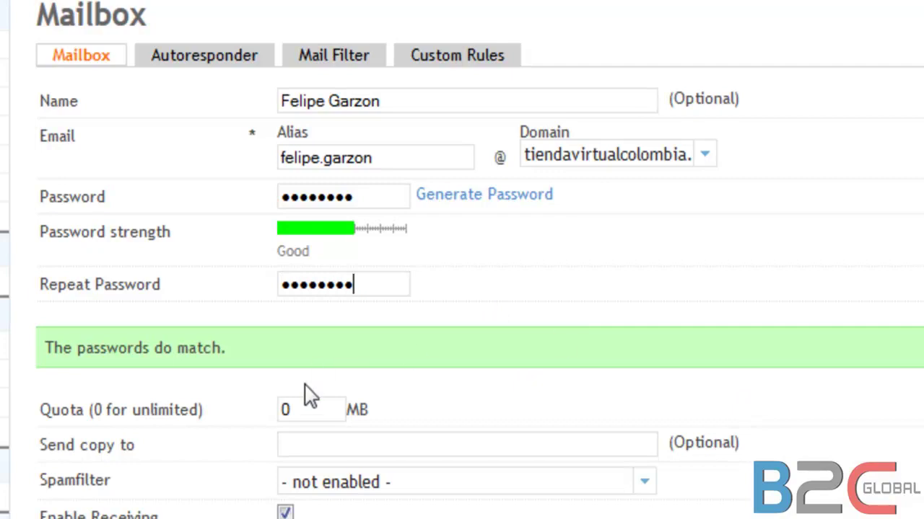
Step: Change the mailbox quota from 0 to 5000 MB
left_click(309, 404)
key("BackSpace")
type("5000")
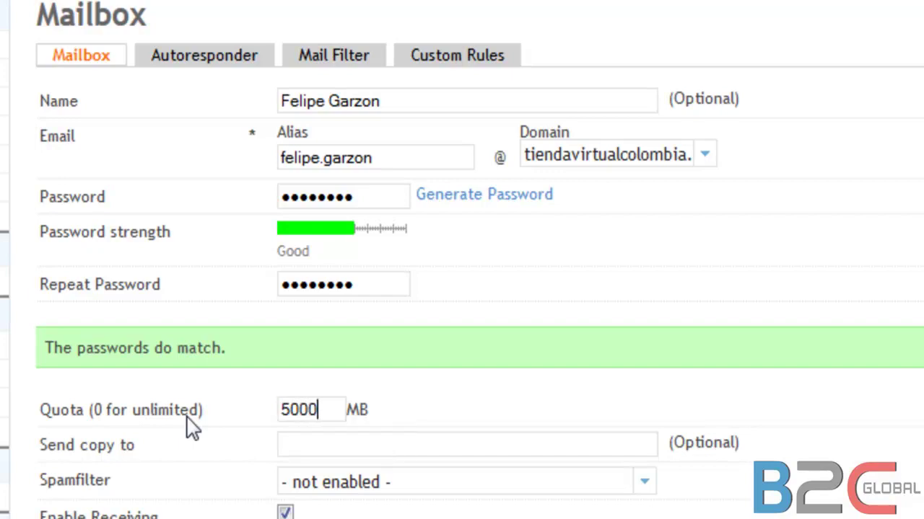
left_click(296, 451)
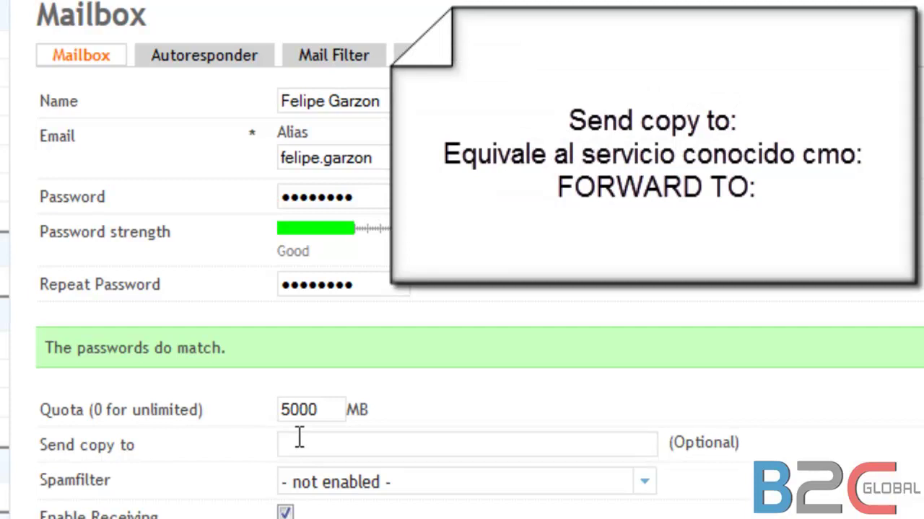
Step: Set the mailbox spamfilter to Normal, leaving IMAP and POP3 enabled
left_click(645, 485)
scroll(650, 489, "down", 3)
scroll(650, 489, "down", 1)
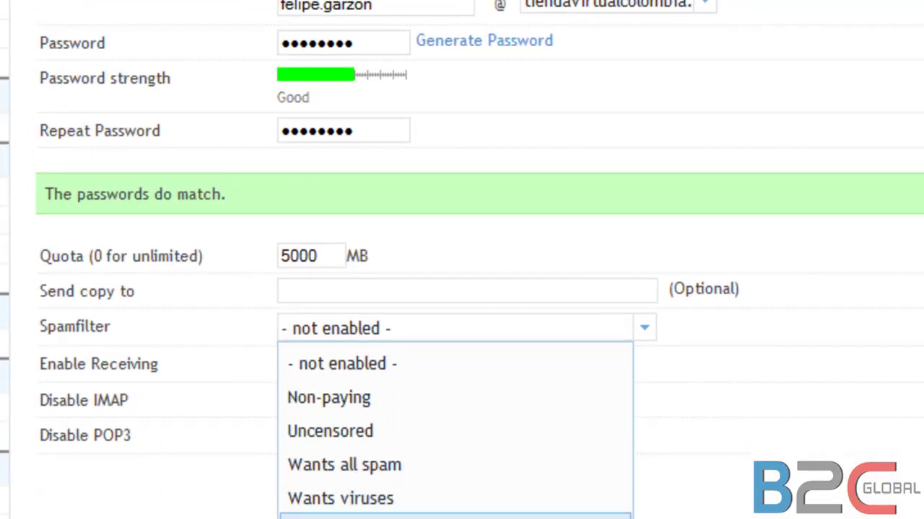
left_click(377, 517)
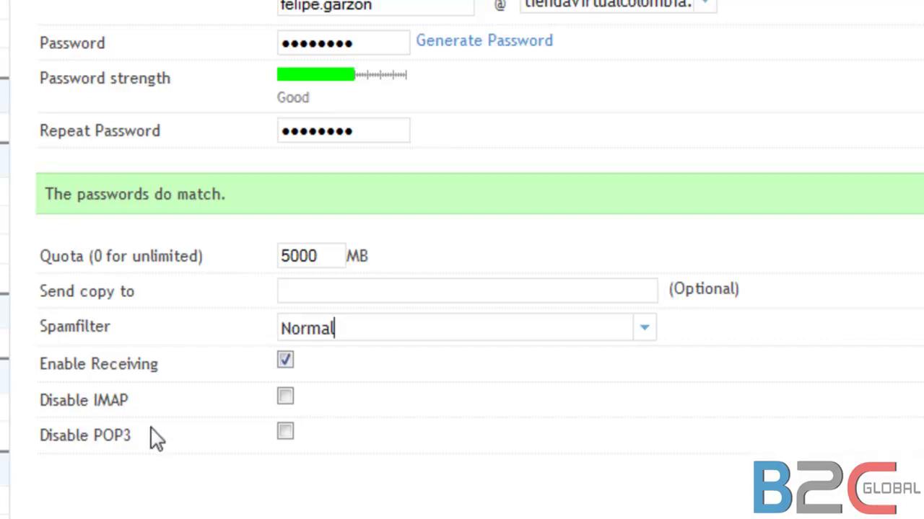
scroll(194, 494, "down", 3)
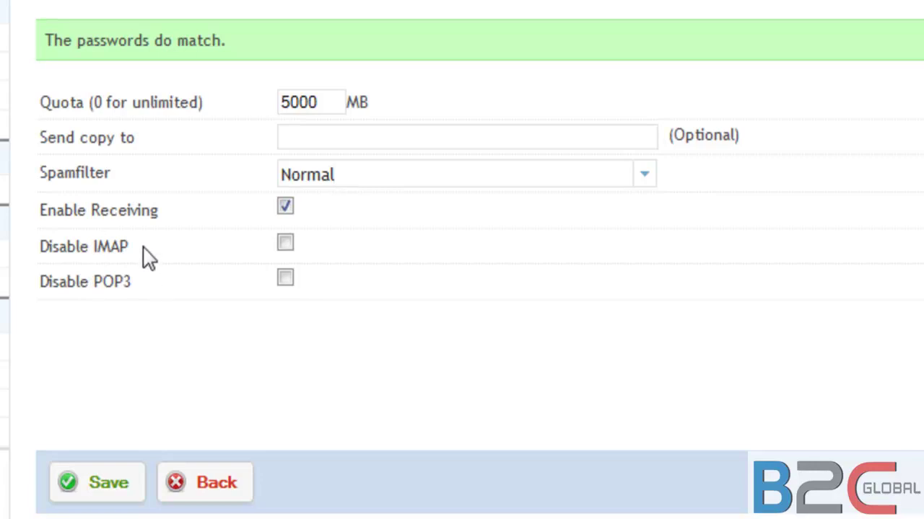
left_click_drag(127, 247, 92, 261)
left_click_drag(140, 293, 94, 280)
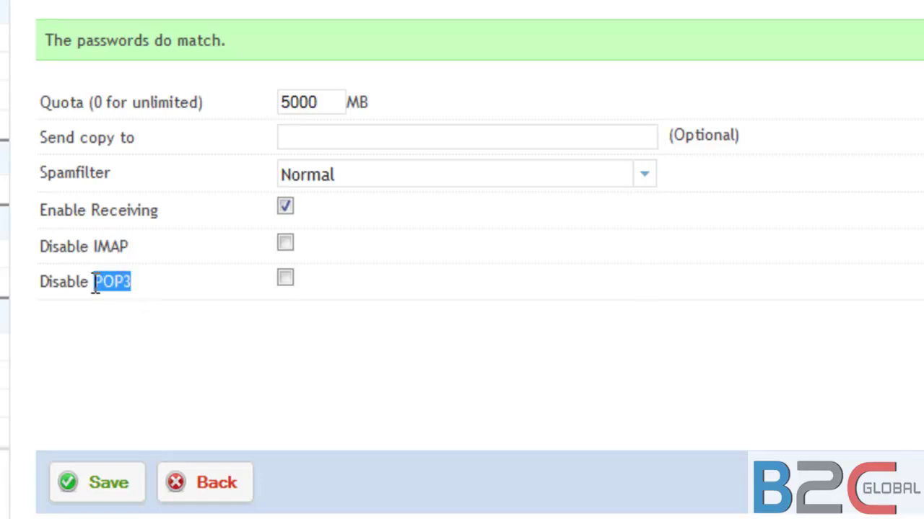
Step: Save the new mailbox
left_click(110, 346)
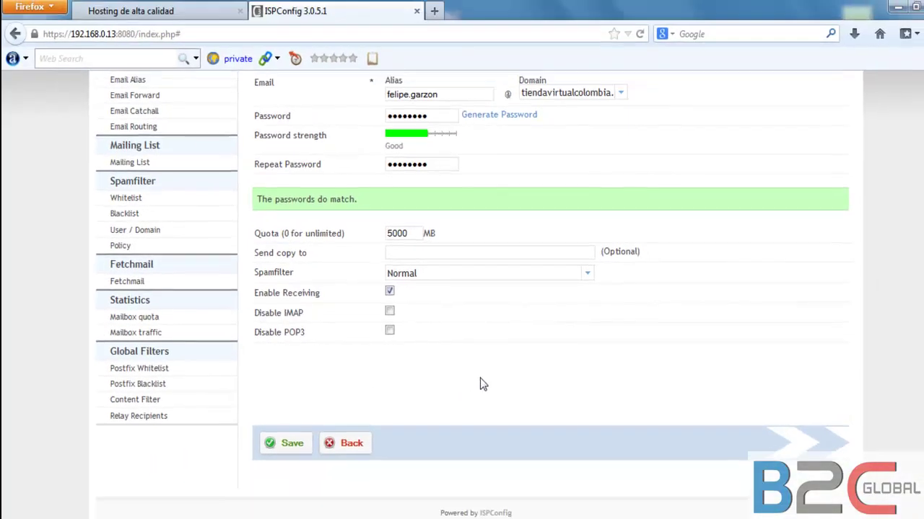
scroll(480, 385, "up", 2)
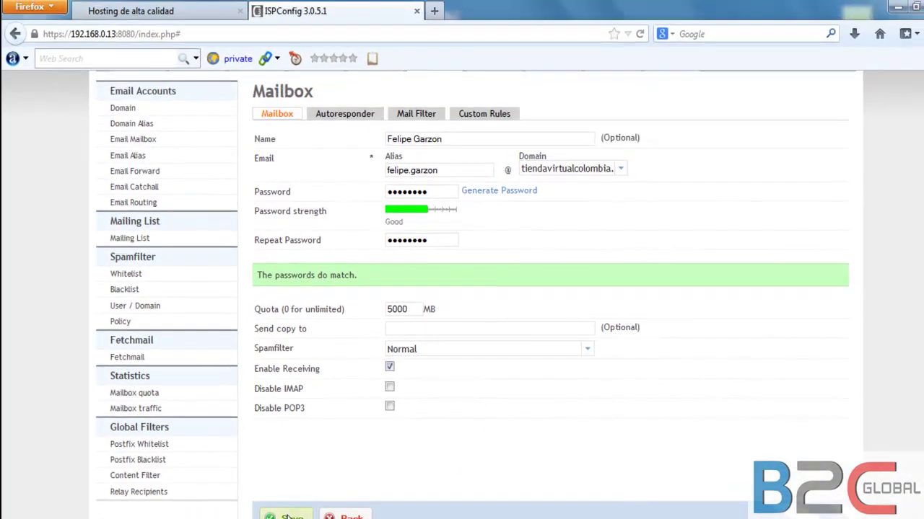
left_click(290, 511)
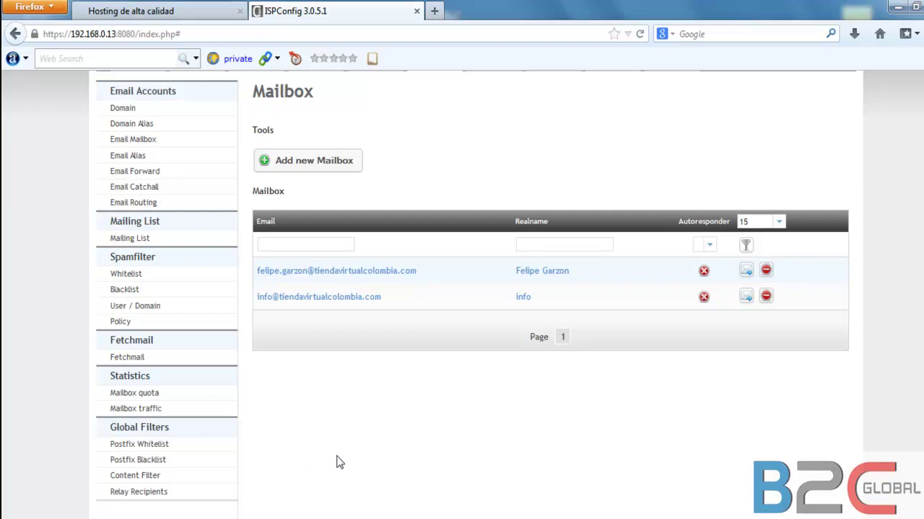
Step: Filter the mailbox list by the owner's first name and reopen the new mailbox for editing
scroll(349, 463, "up", 2)
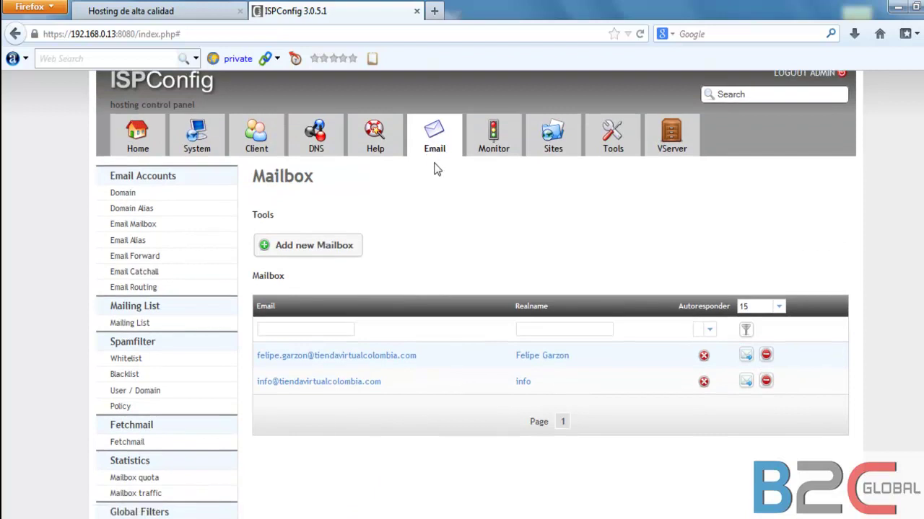
scroll(135, 254, "up", 1)
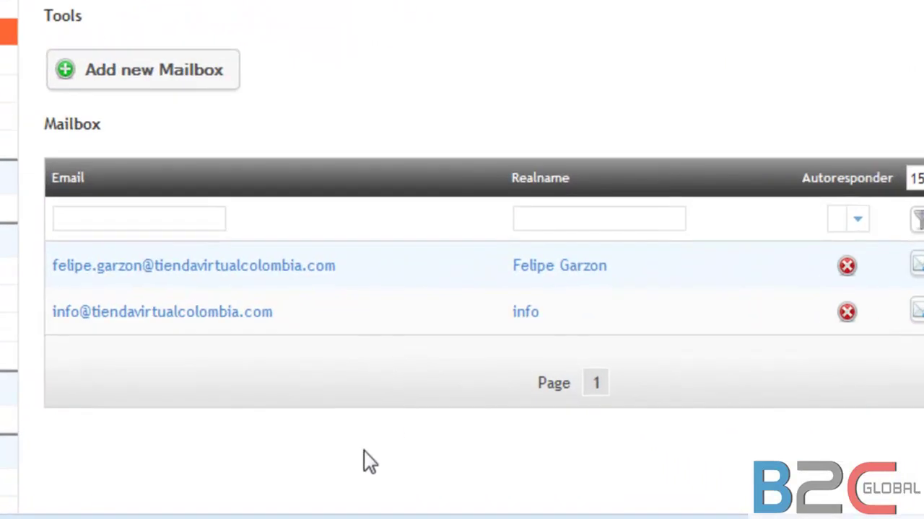
left_click(97, 215)
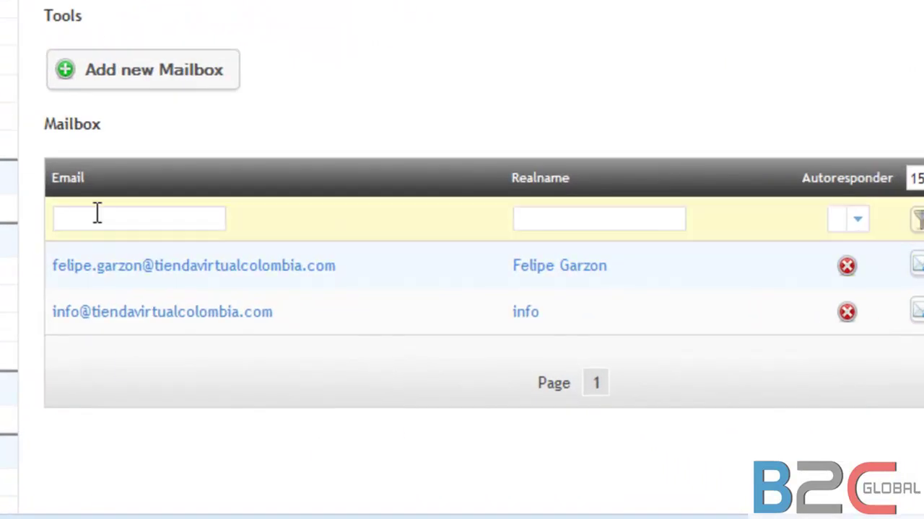
type("felipe")
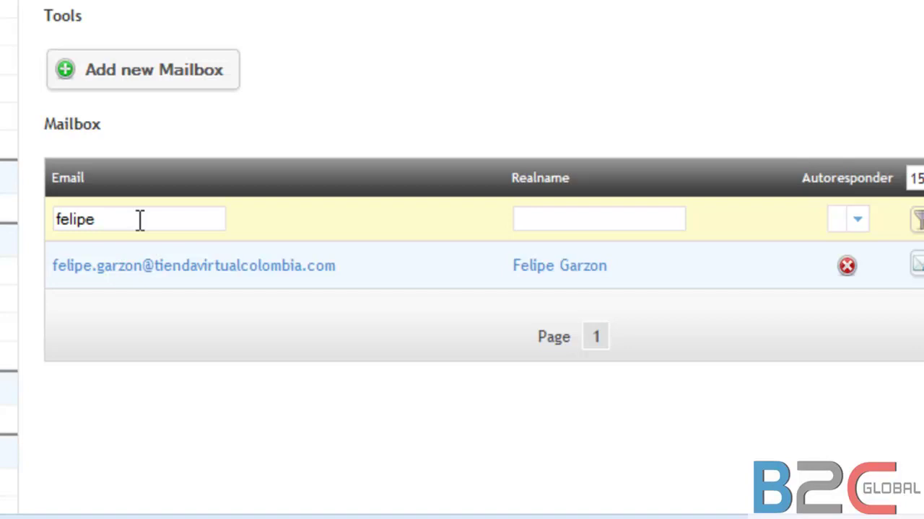
left_click(179, 267)
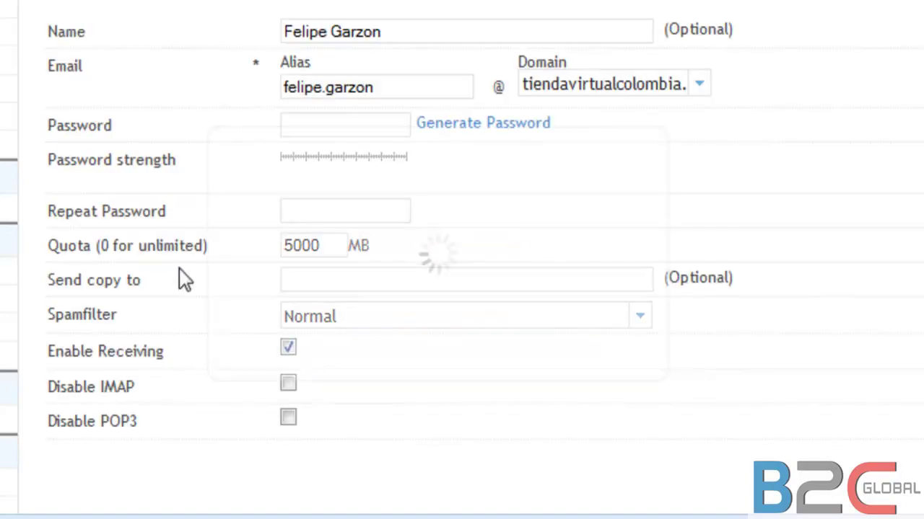
left_click(312, 122)
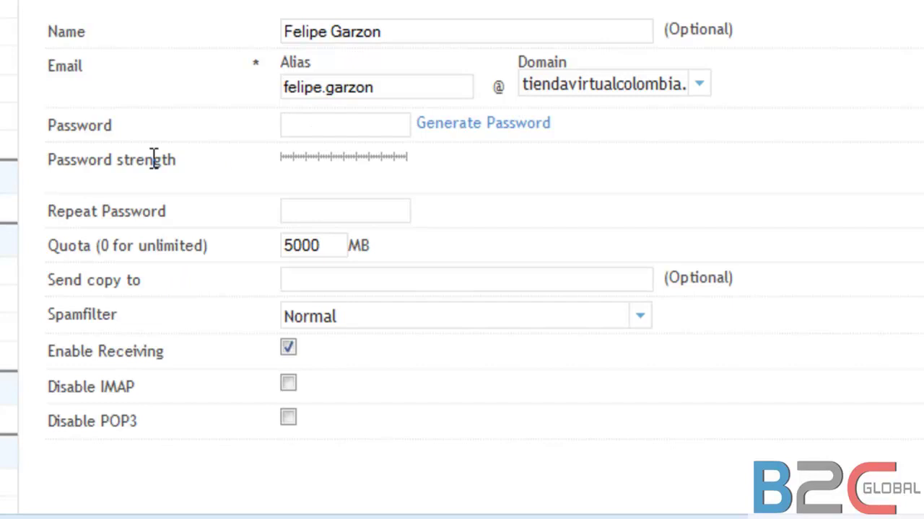
type("••••")
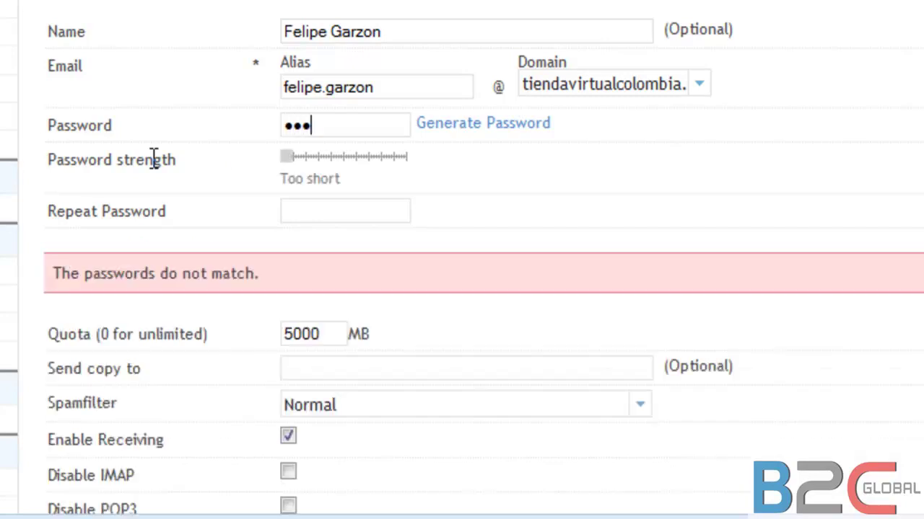
key("BackSpace")
key("BackSpace")
key("BackSpace")
key("BackSpace")
type("•••••••••")
key("Tab")
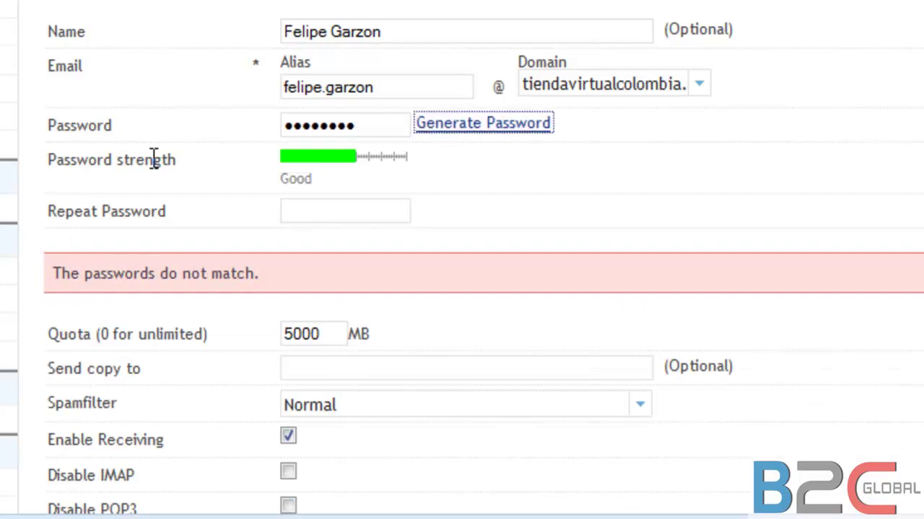
left_click(344, 202)
type("••••••••")
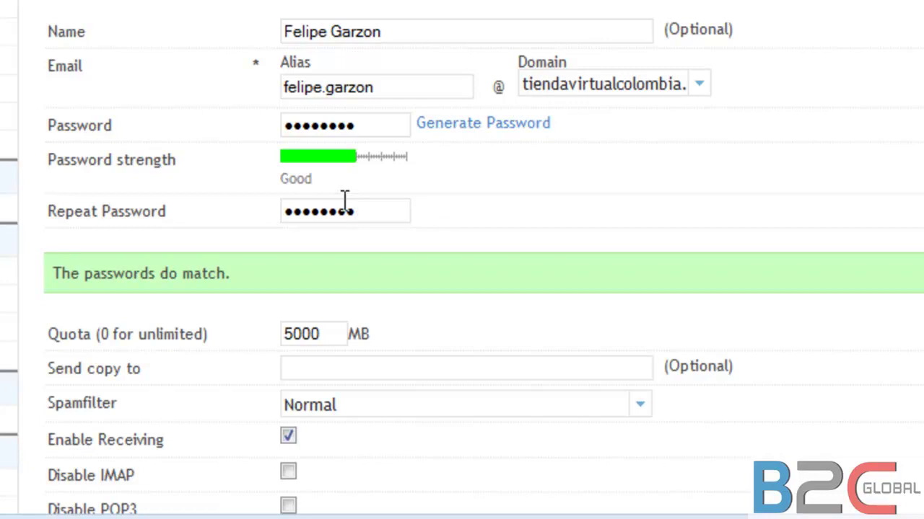
scroll(628, 217, "down", 3)
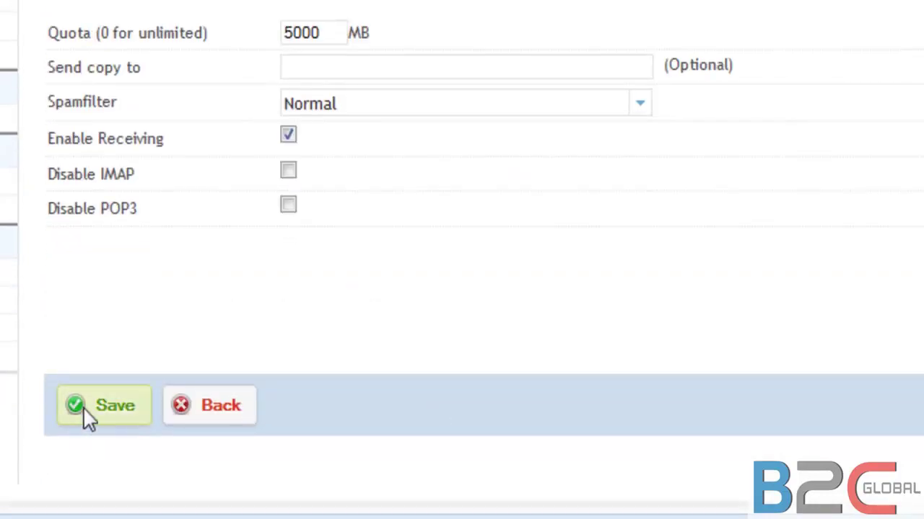
scroll(90, 415, "up", 2)
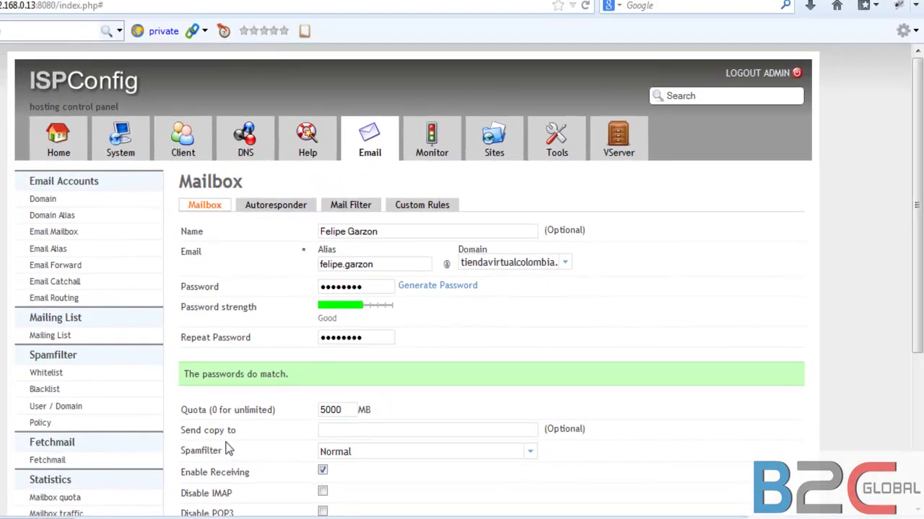
left_click(268, 208)
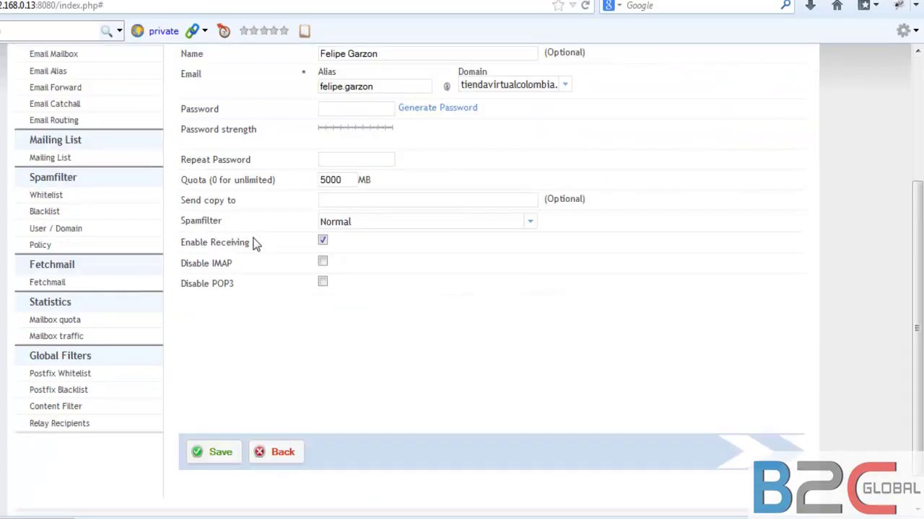
scroll(254, 243, "up", 2)
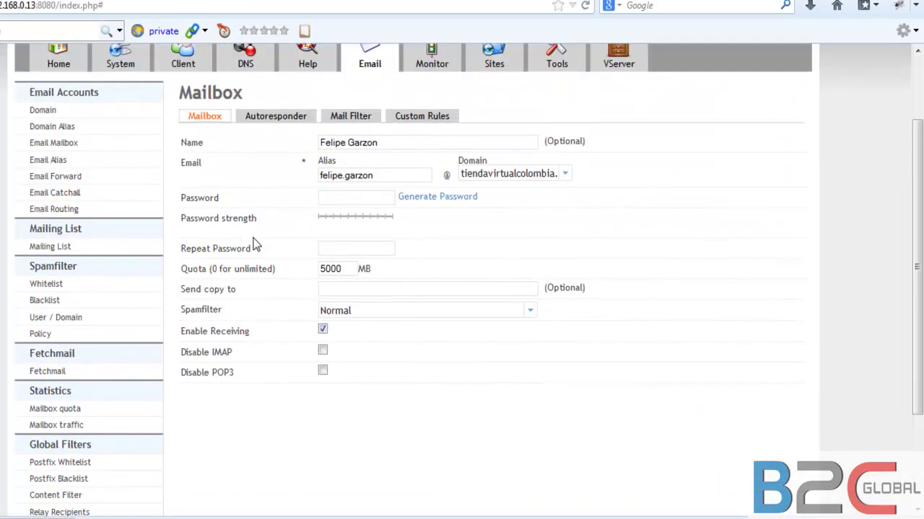
scroll(254, 243, "down", 2)
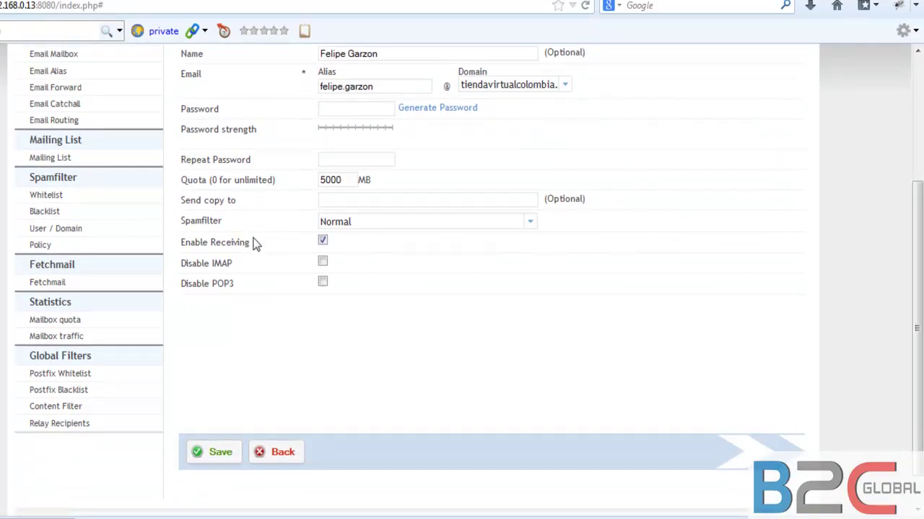